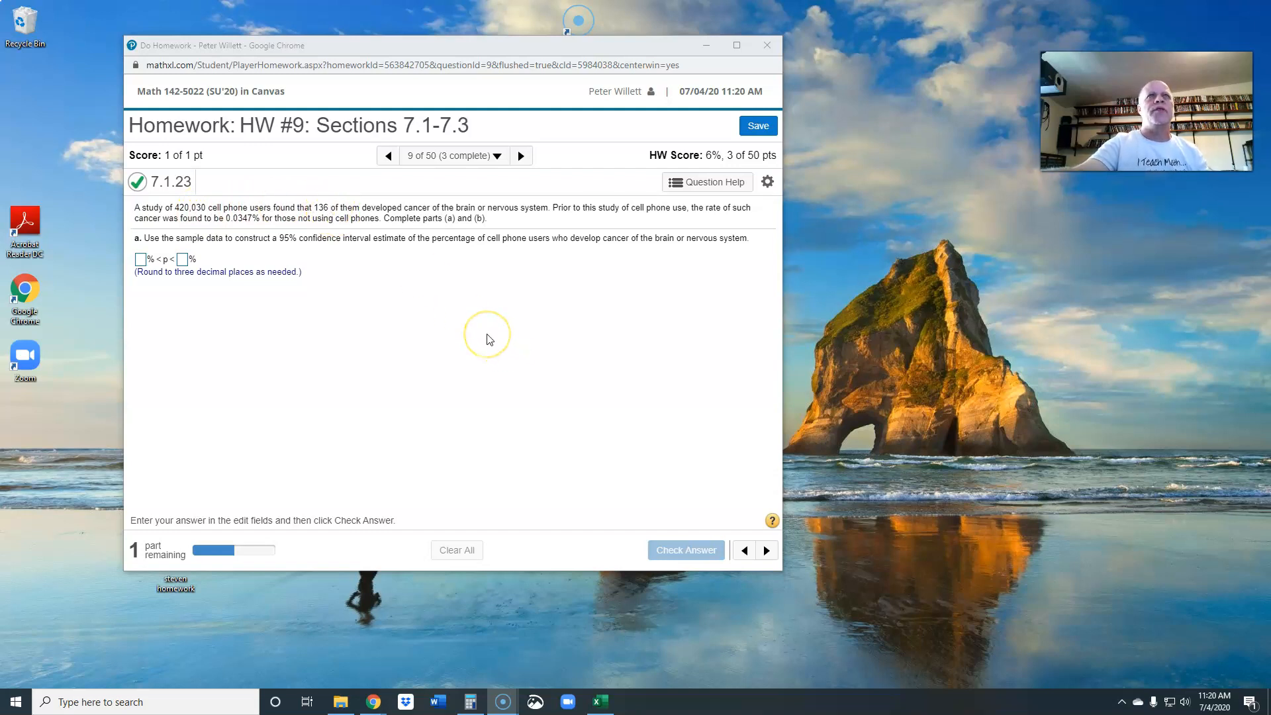
Open StatCrunch from the question's help options, then move and widen its window so the homework question stays readable.
{"action": "left_click", "coordinate": [702, 185]}
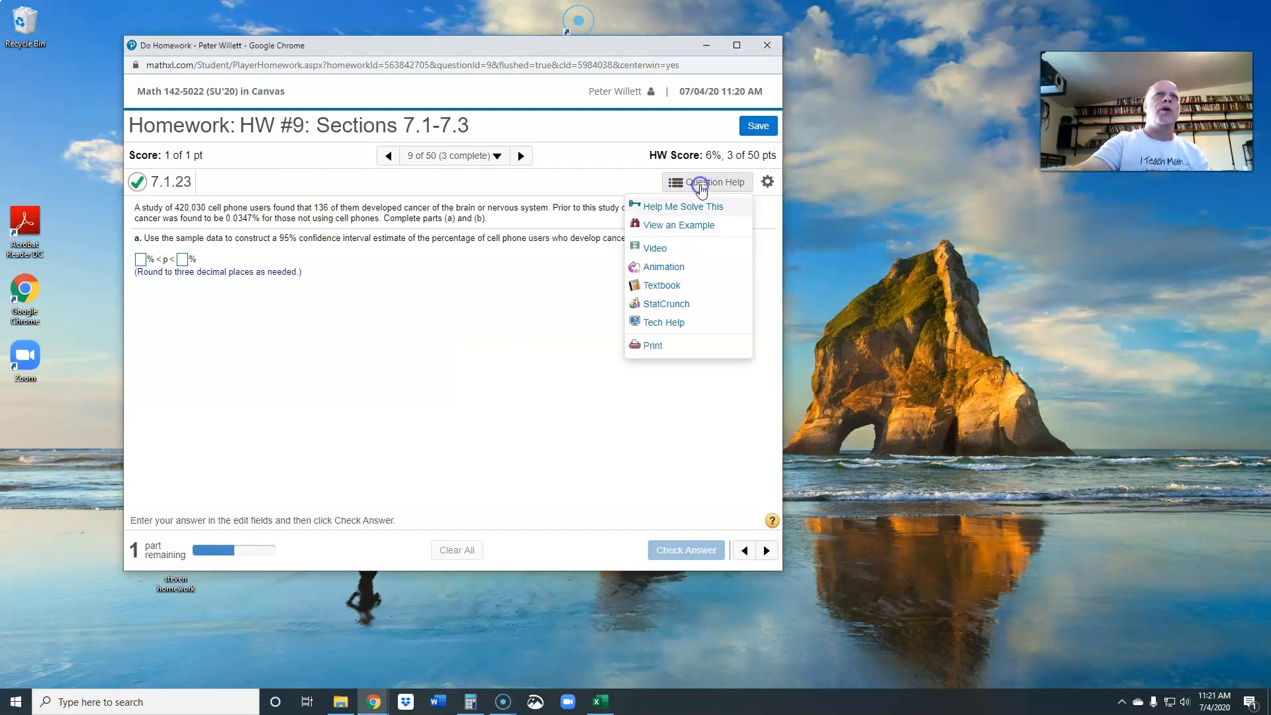
{"action": "left_click", "coordinate": [673, 309]}
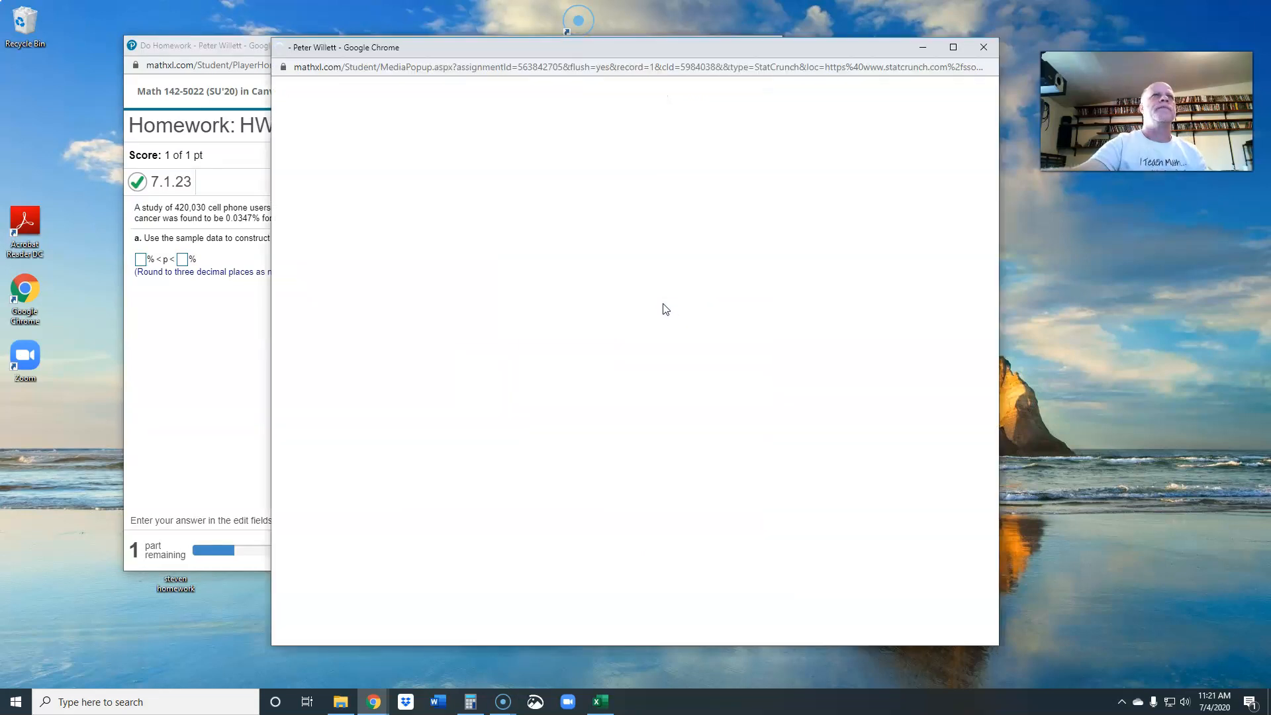
{"action": "left_click_drag", "start_coordinate": [862, 38], "coordinate": [864, 216]}
{"action": "left_click_drag", "start_coordinate": [784, 230], "coordinate": [786, 275]}
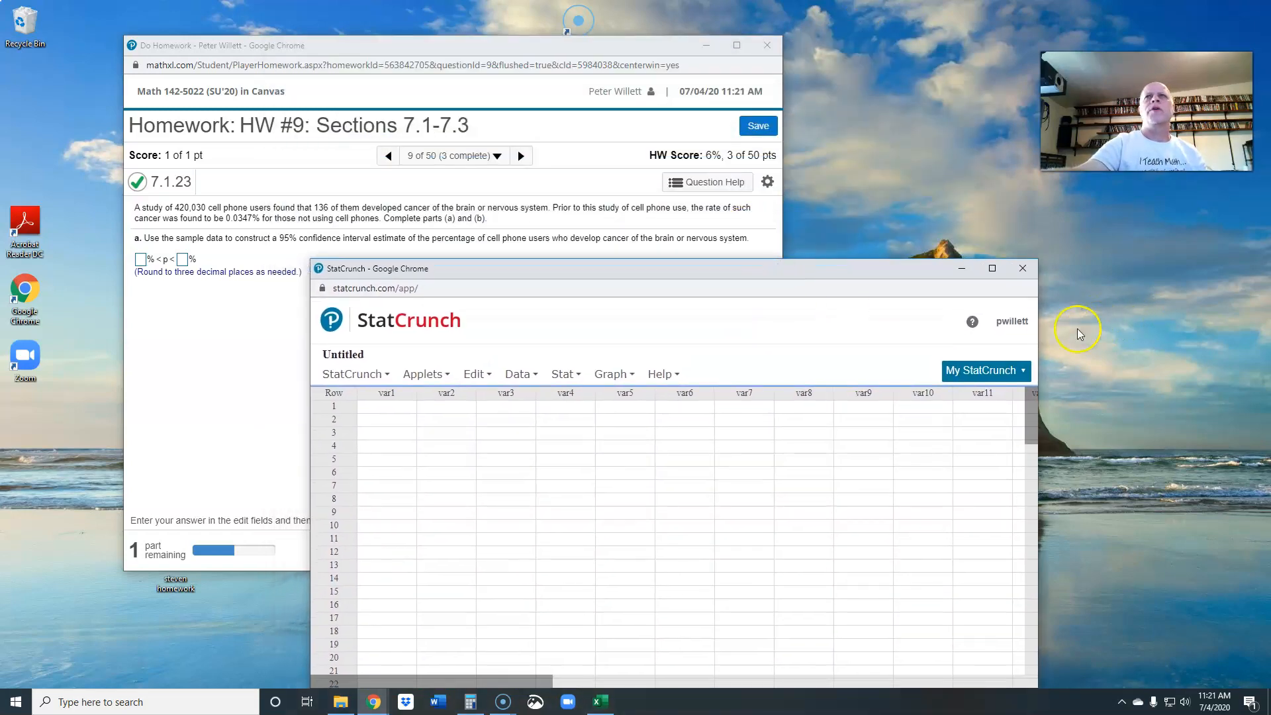
{"action": "left_click_drag", "start_coordinate": [1038, 313], "coordinate": [1224, 313]}
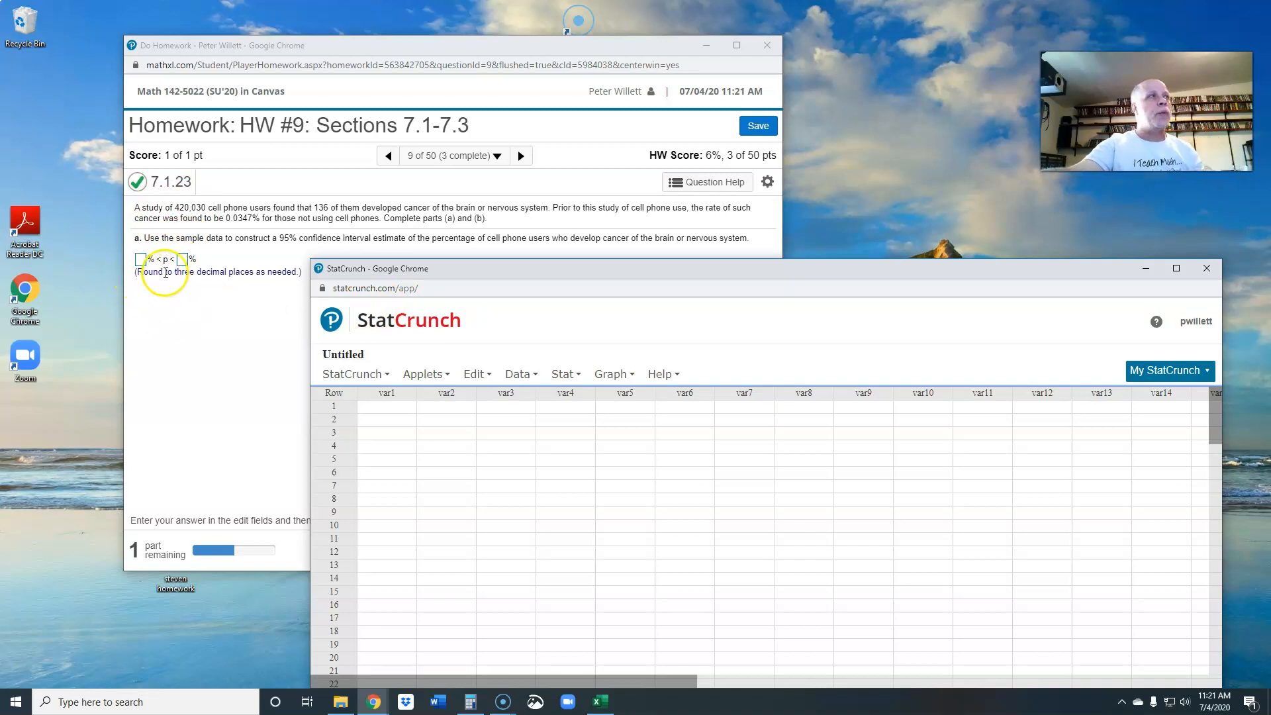
{"action": "left_click", "coordinate": [563, 375]}
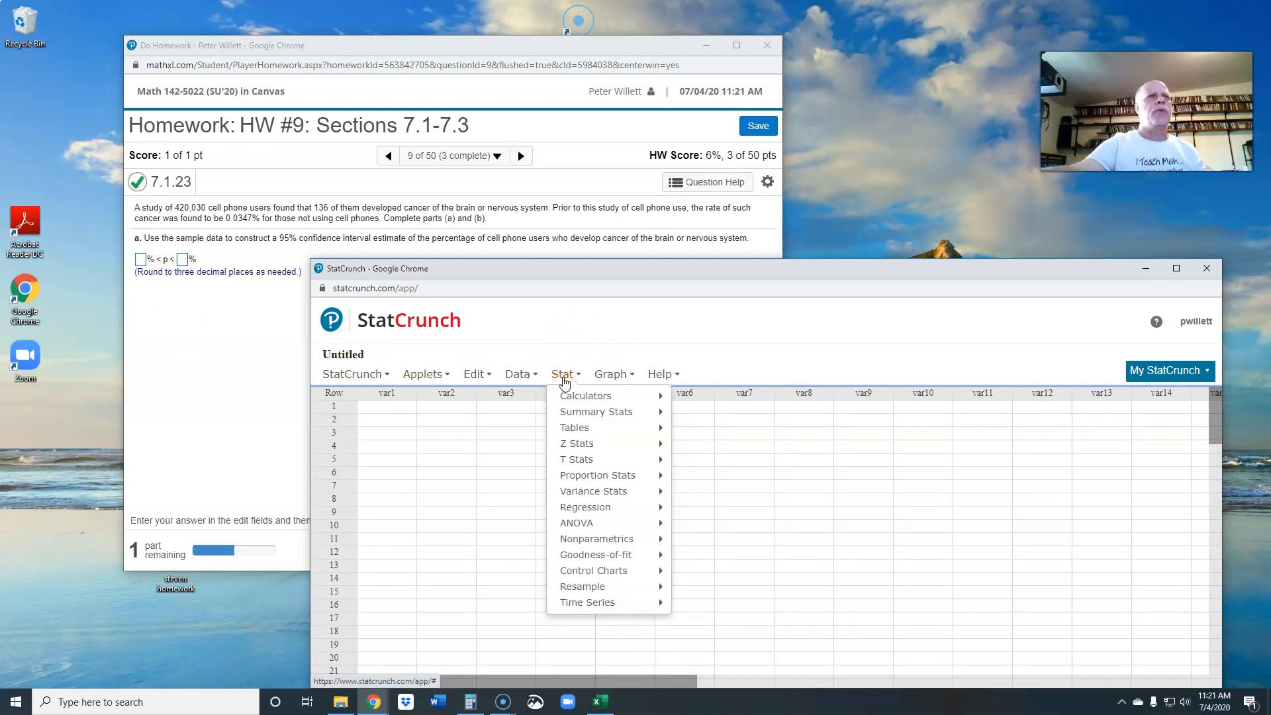
{"action": "mouse_move", "coordinate": [596, 478]}
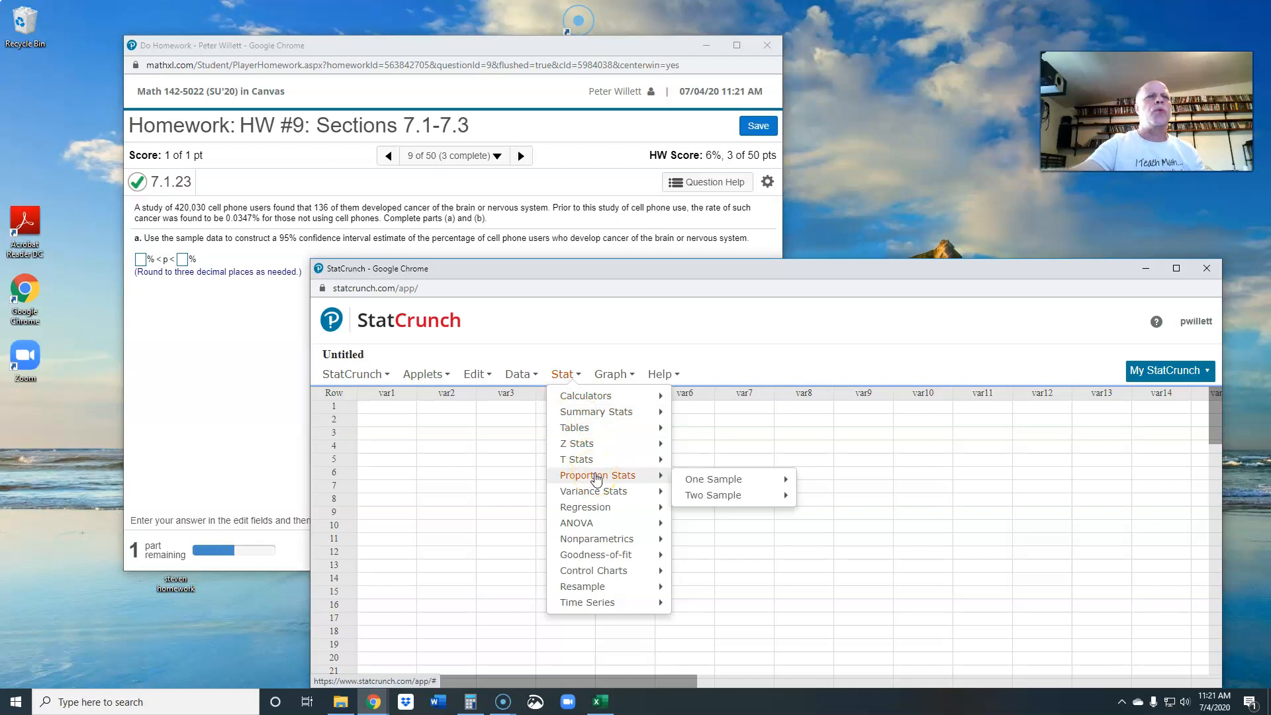
{"action": "left_click", "coordinate": [700, 484]}
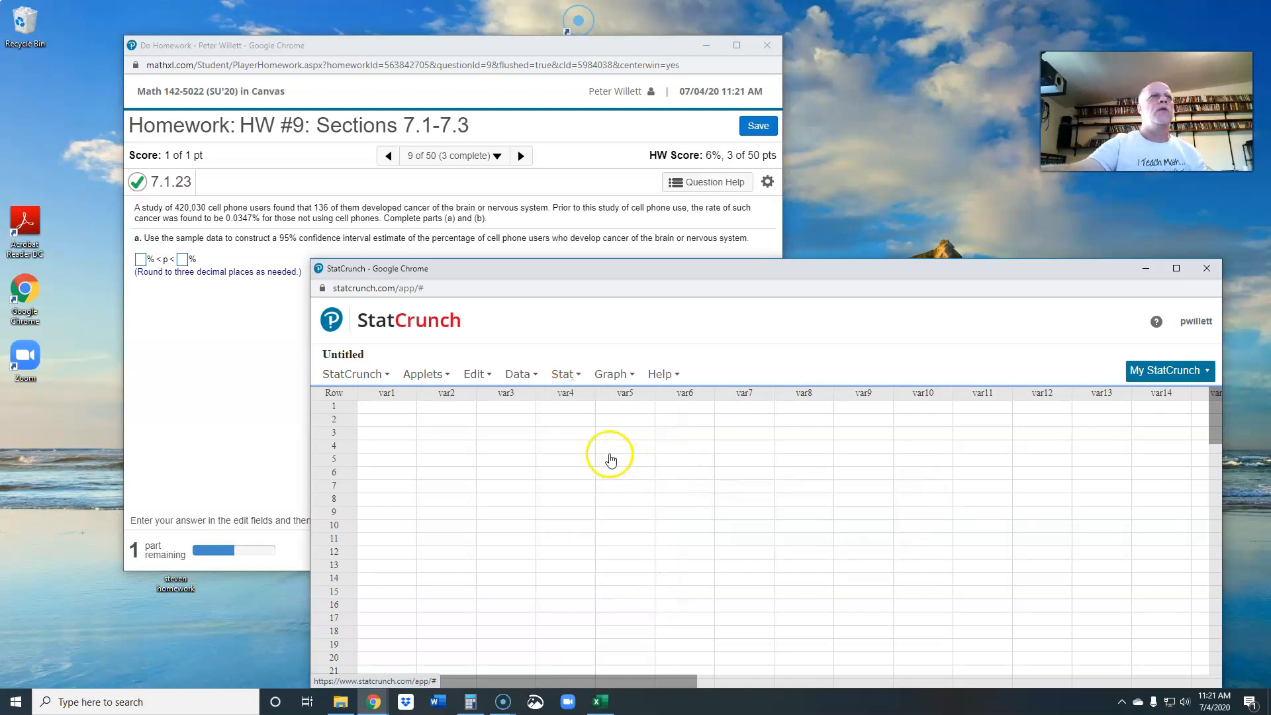
Open the one-sample proportion statistics dialog that works with summary data.
{"action": "left_click", "coordinate": [562, 374]}
{"action": "mouse_move", "coordinate": [596, 475]}
{"action": "mouse_move", "coordinate": [712, 485]}
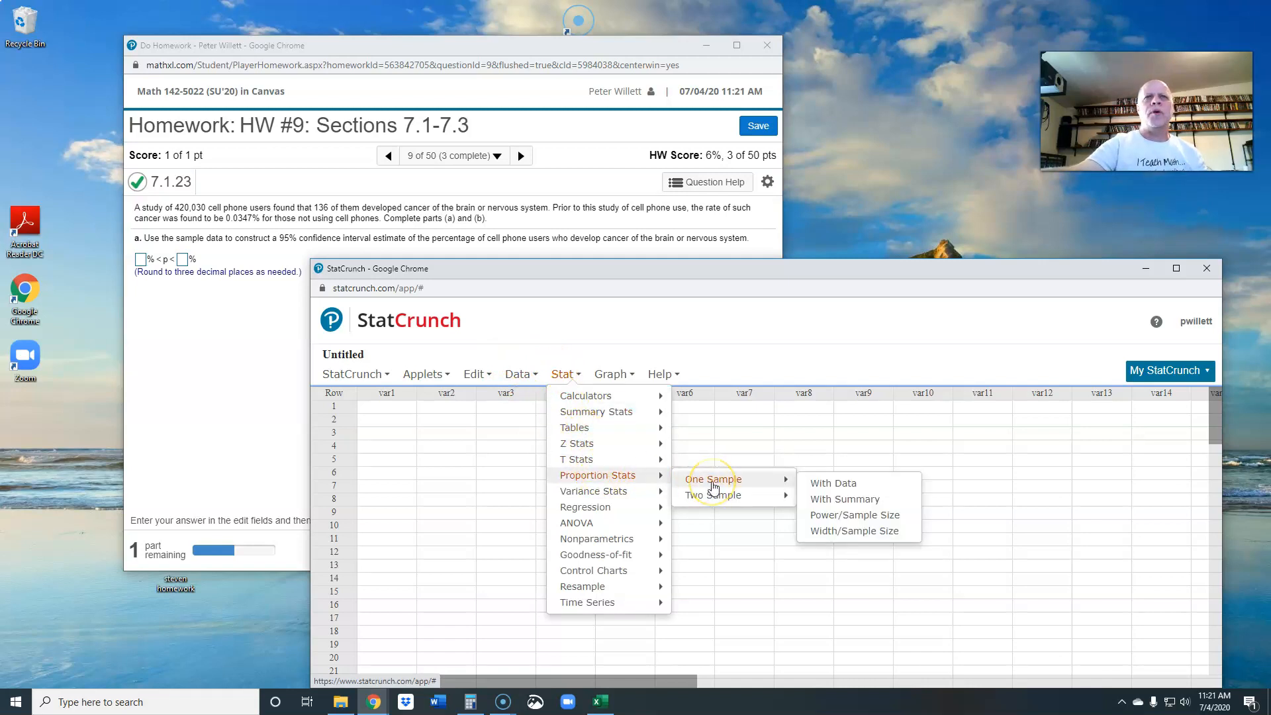
{"action": "left_click", "coordinate": [846, 504]}
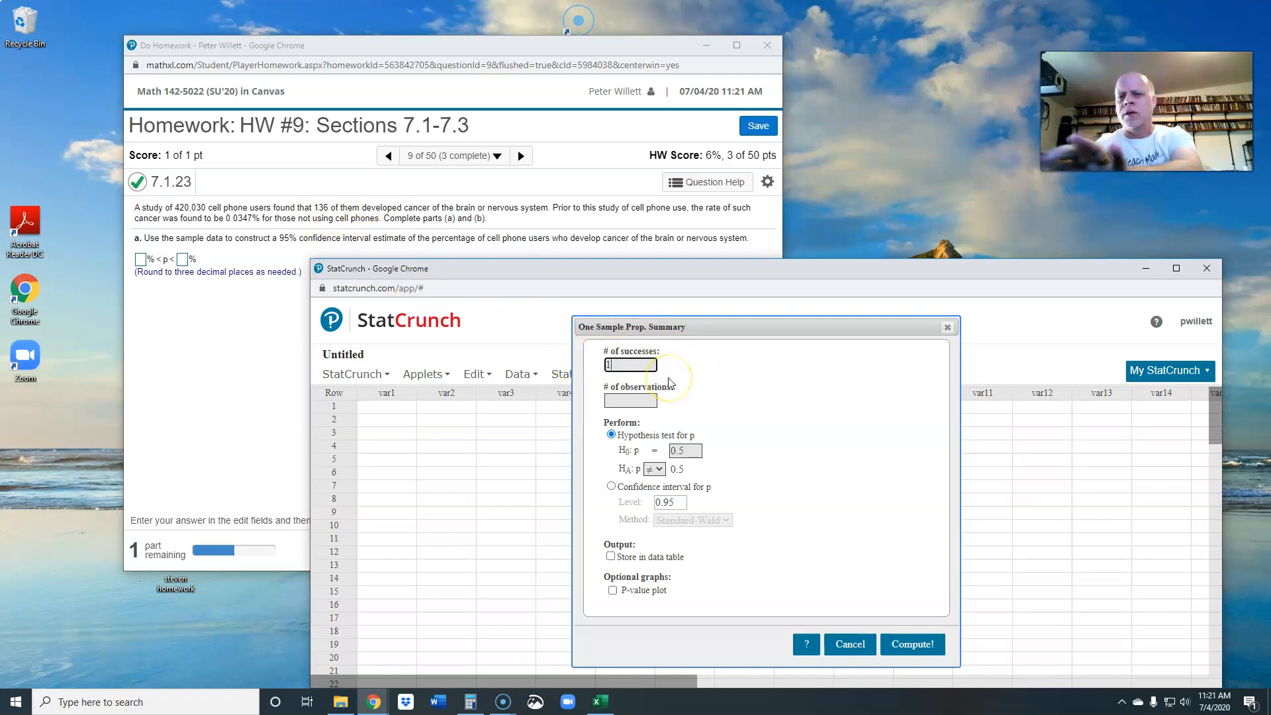
Enter 136 successes and 420030 observations, choose a confidence interval for p at level 0.95, and compute it.
{"action": "left_click", "coordinate": [612, 400]}
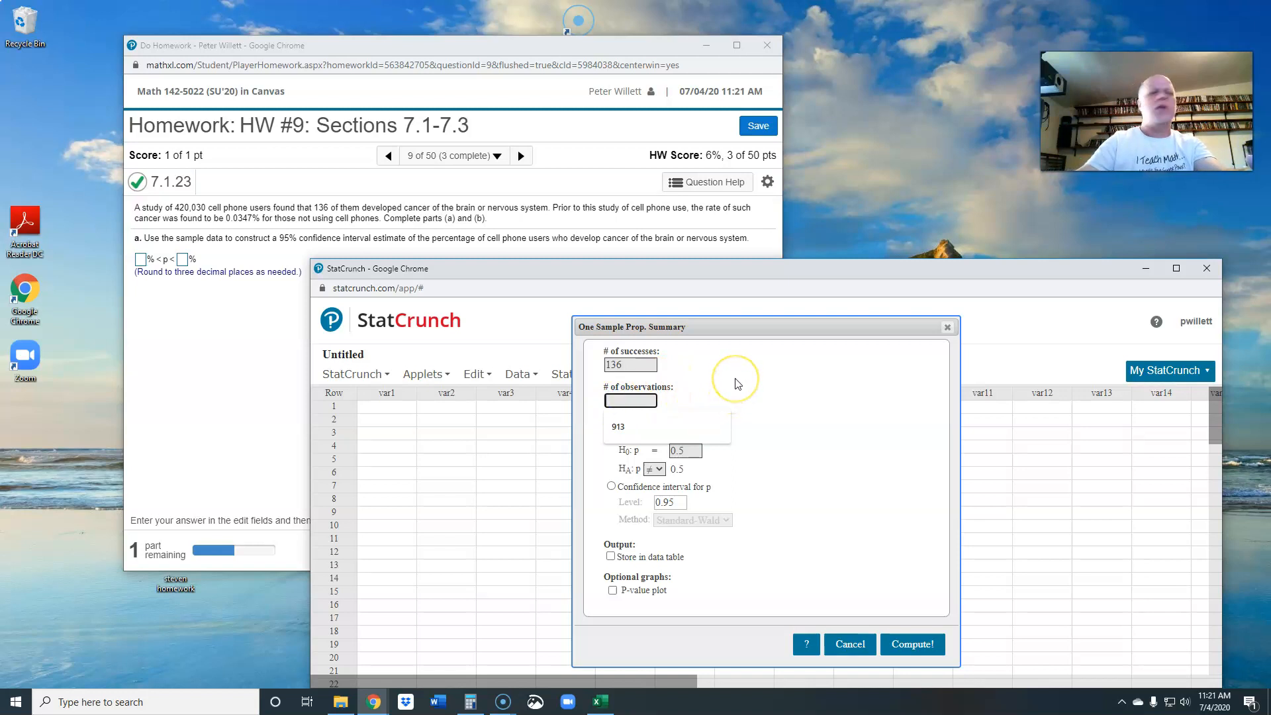
{"action": "type", "text": "420030"}
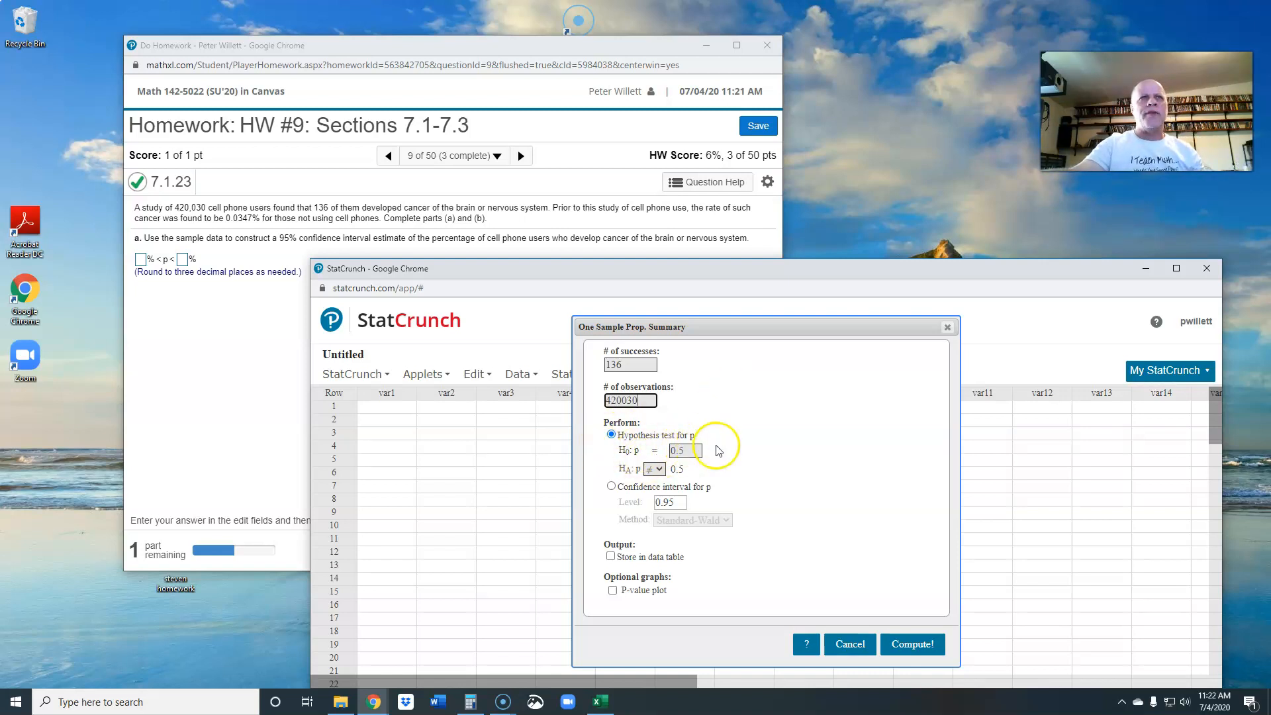
{"action": "left_click", "coordinate": [611, 487]}
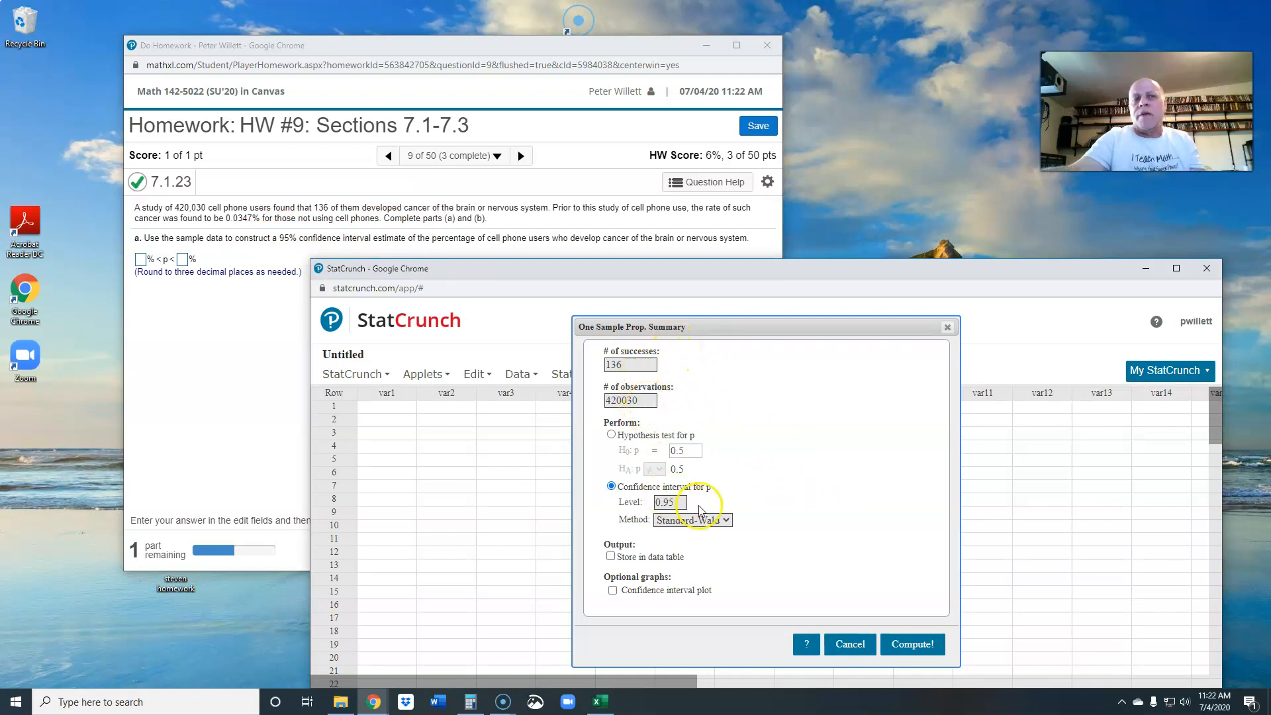
{"action": "left_click", "coordinate": [911, 646]}
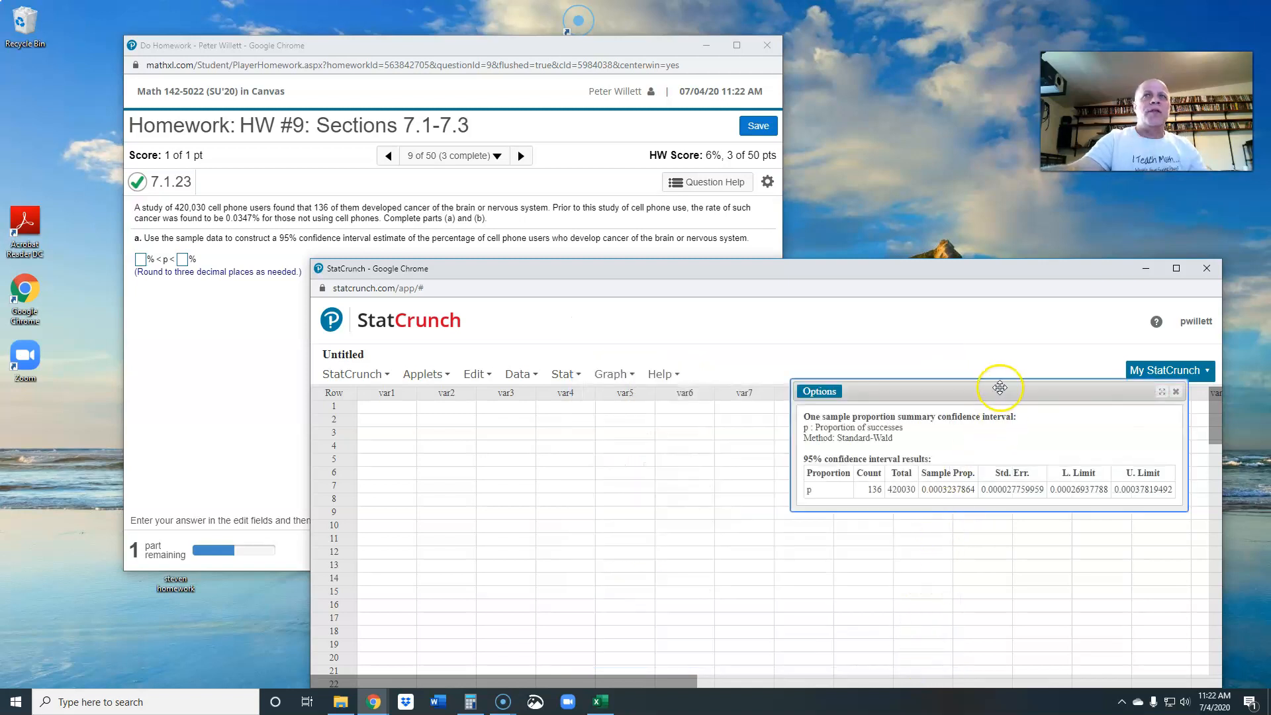
Move the confidence interval results window to the middle of the StatCrunch data table.
{"action": "left_click_drag", "start_coordinate": [1005, 390], "coordinate": [683, 444]}
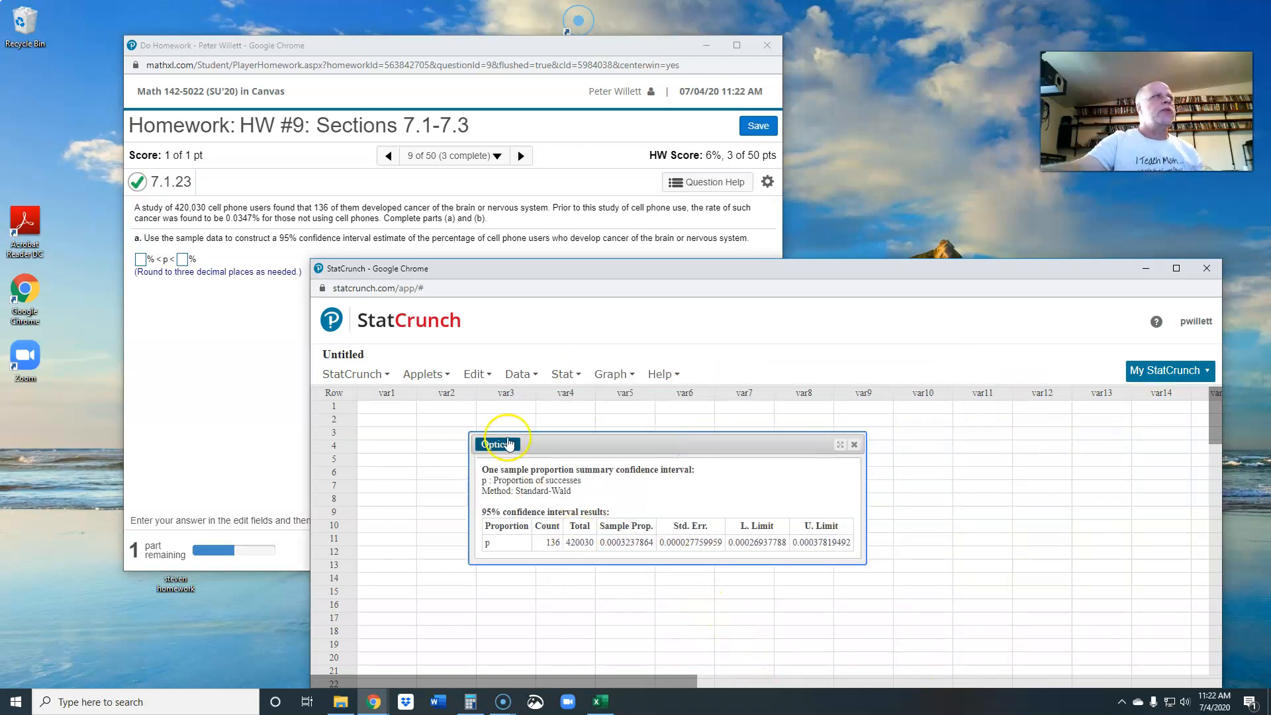
{"action": "left_click", "coordinate": [609, 374]}
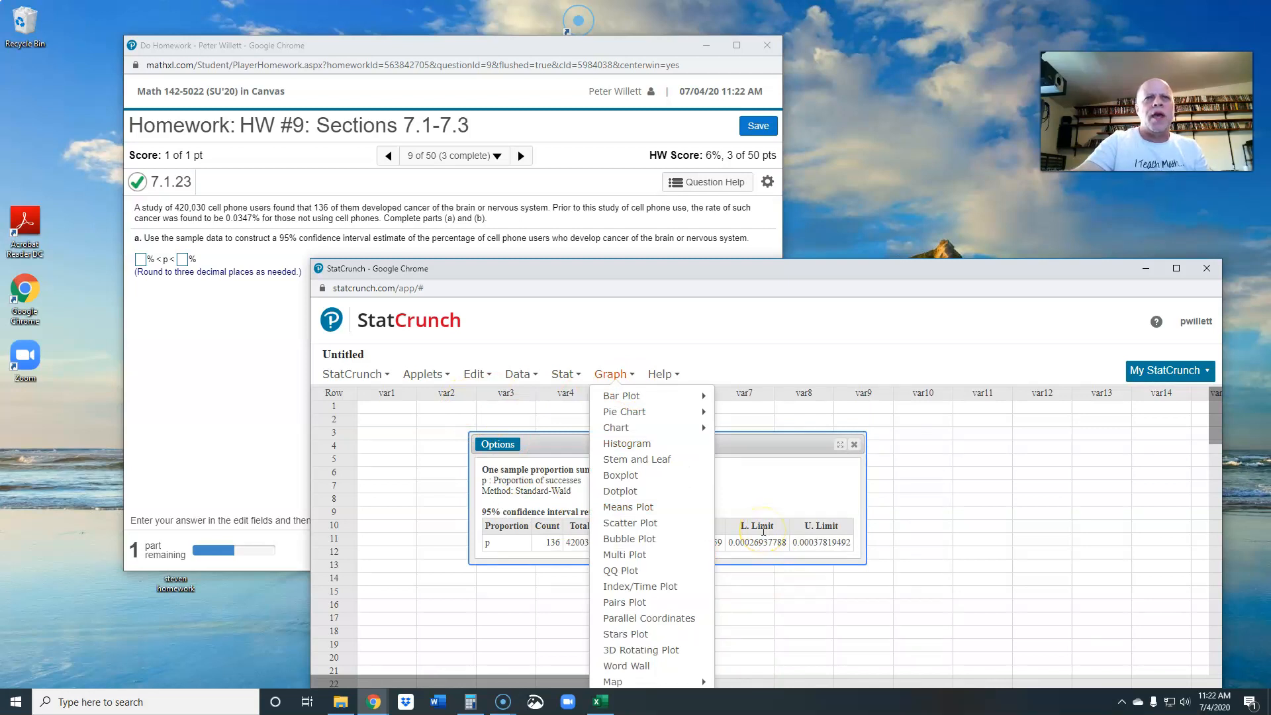
{"action": "left_click", "coordinate": [934, 487]}
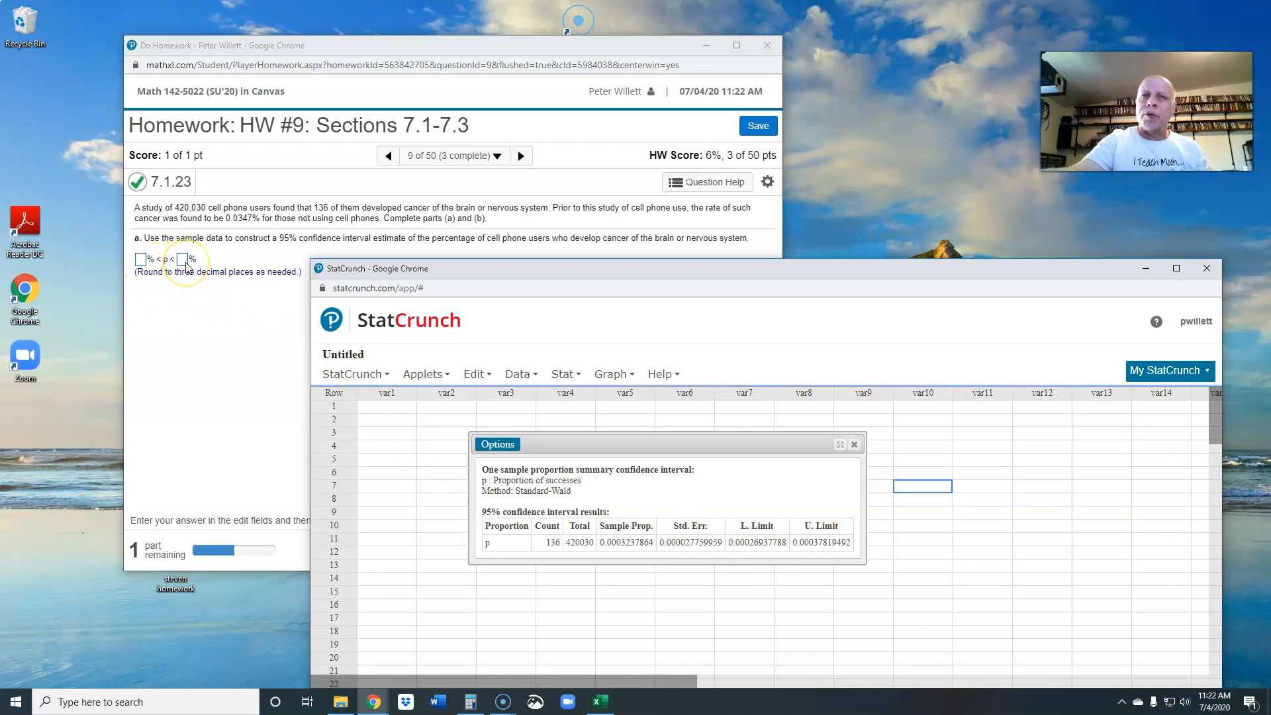
Copy the interval's lower limit into the first answer box of part a and convert it to the percentage 0.026937788.
{"action": "left_click", "coordinate": [728, 543]}
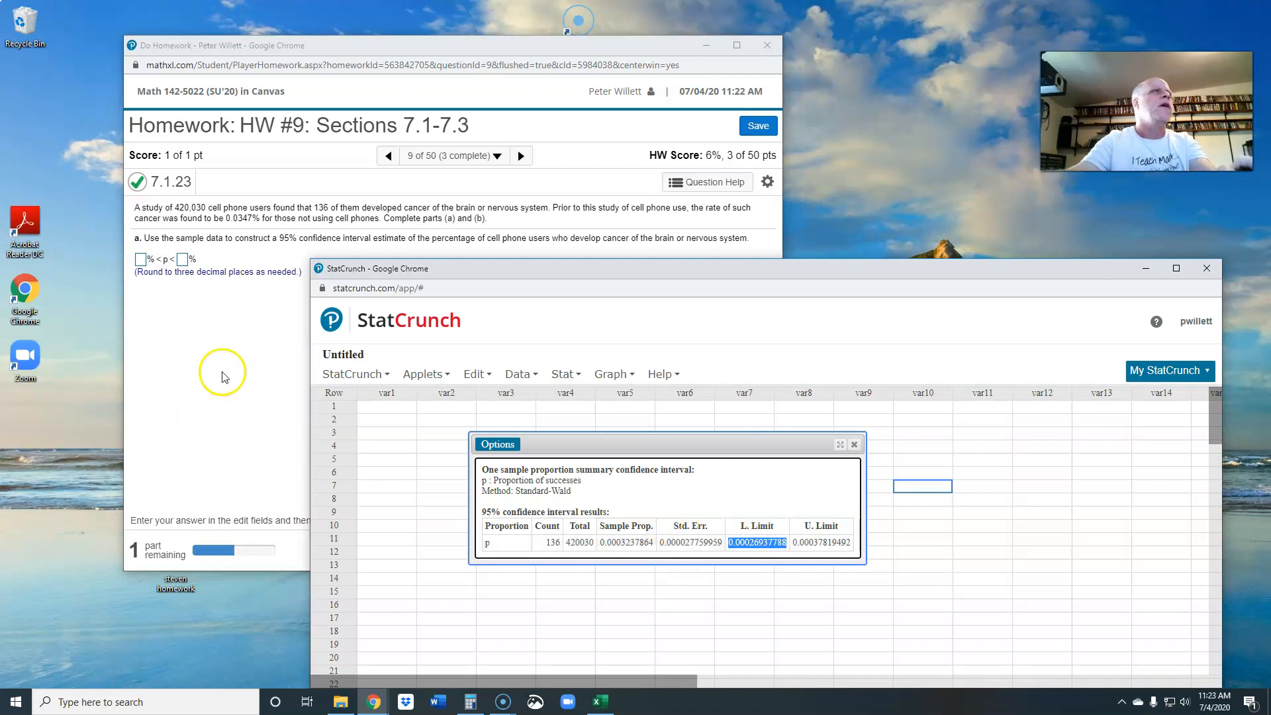
{"action": "type", "text": "0.00026937788"}
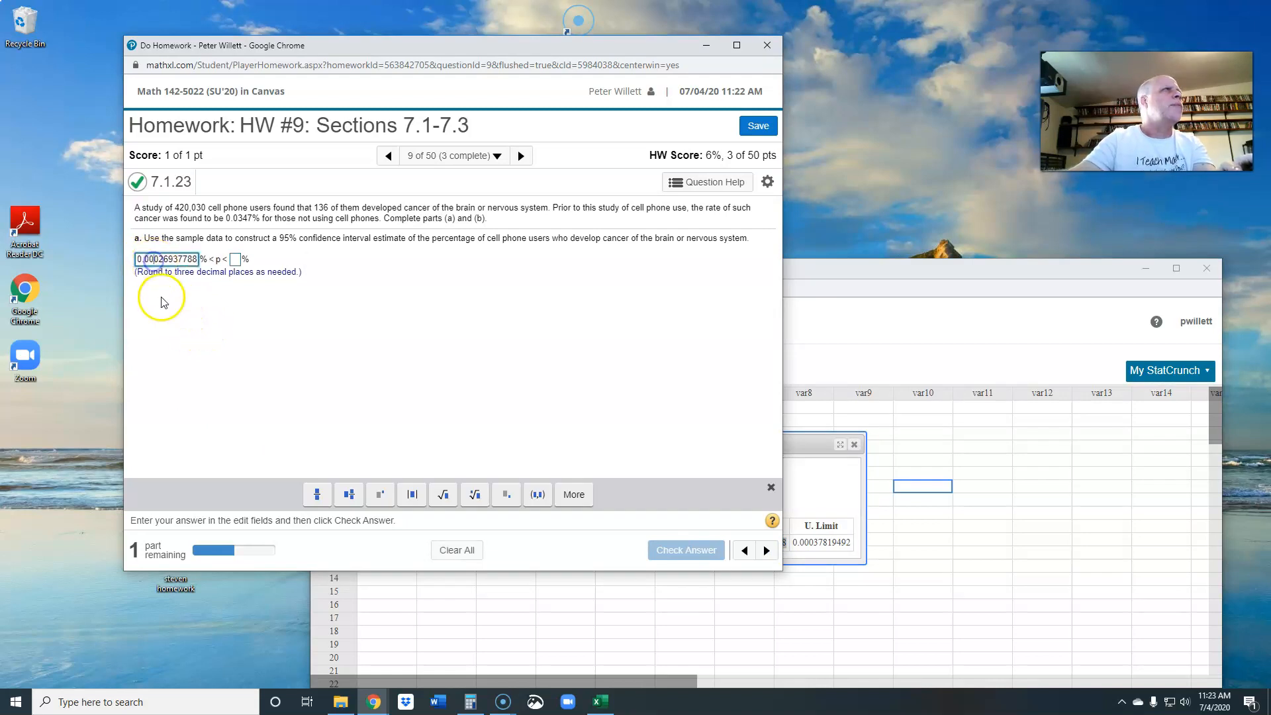
{"action": "key", "text": "BackSpace"}
{"action": "key", "text": "BackSpace"}
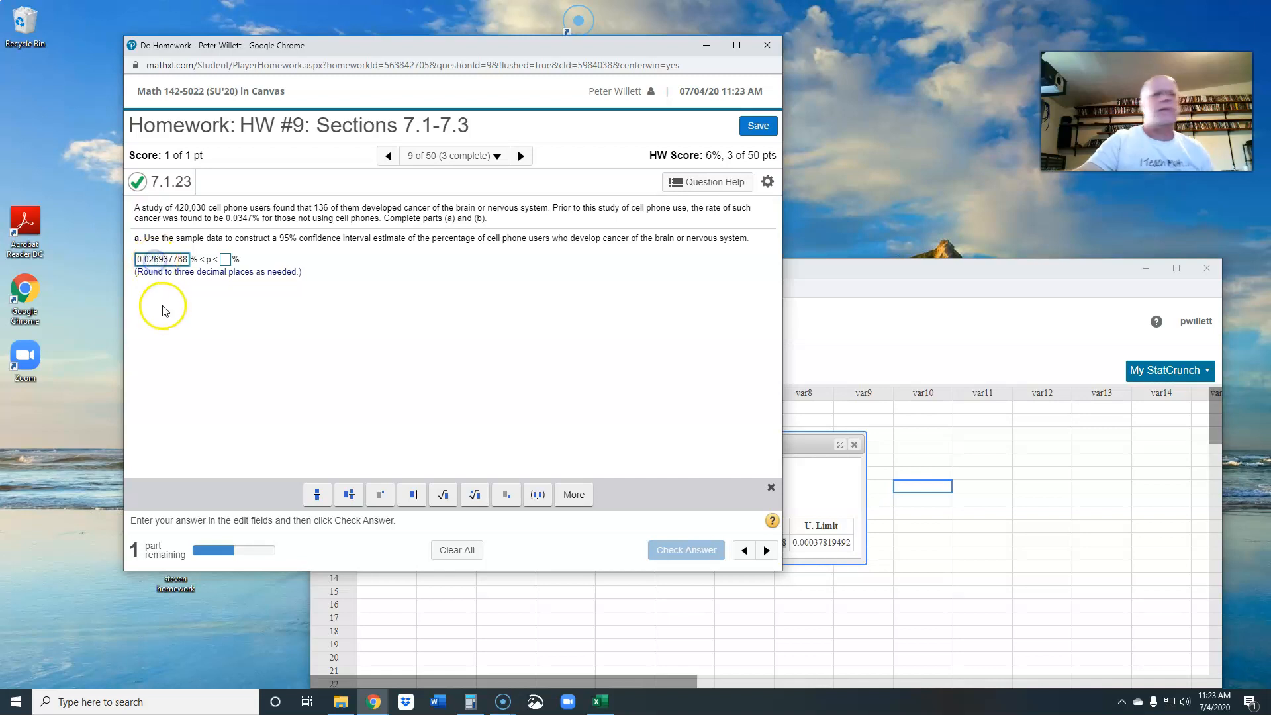
Round the lower limit in the first answer box to three decimal places, 0.027.
{"action": "key", "text": "BackSpace"}
{"action": "key", "text": "BackSpace"}
{"action": "key", "text": "BackSpace"}
{"action": "key", "text": "BackSpace"}
{"action": "key", "text": "BackSpace"}
{"action": "key", "text": "BackSpace"}
{"action": "key", "text": "BackSpace"}
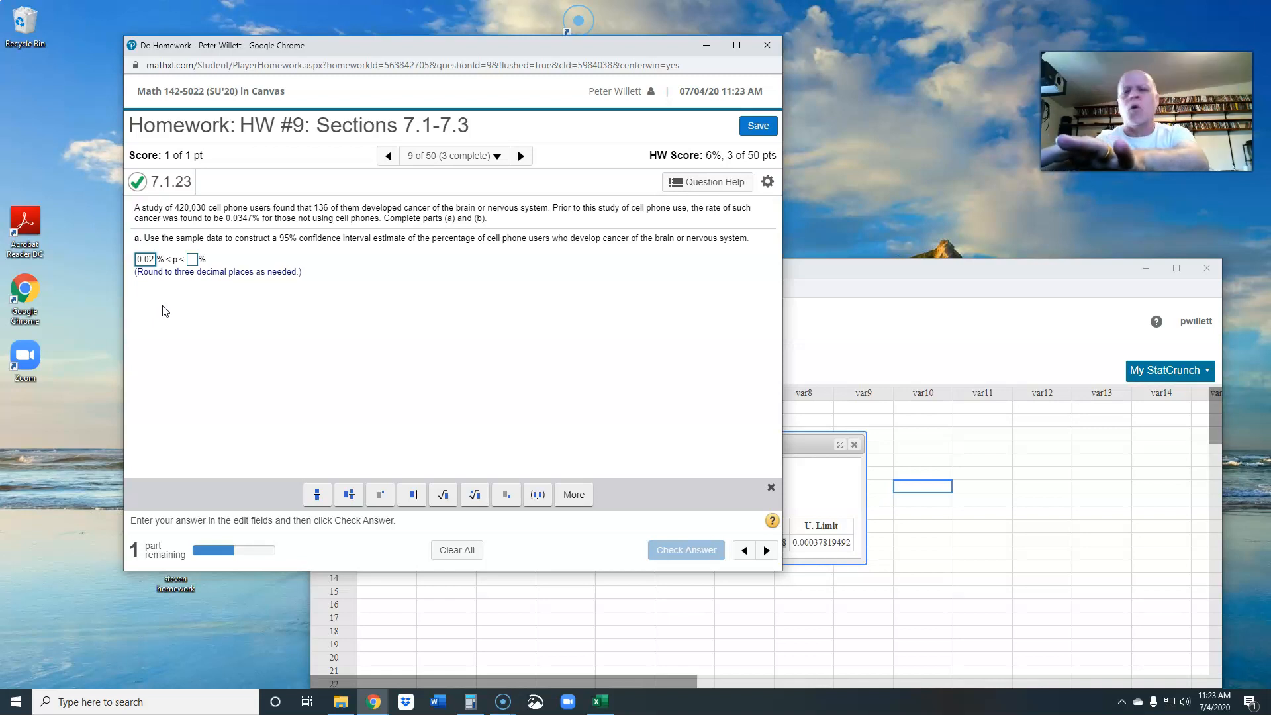
{"action": "type", "text": "7"}
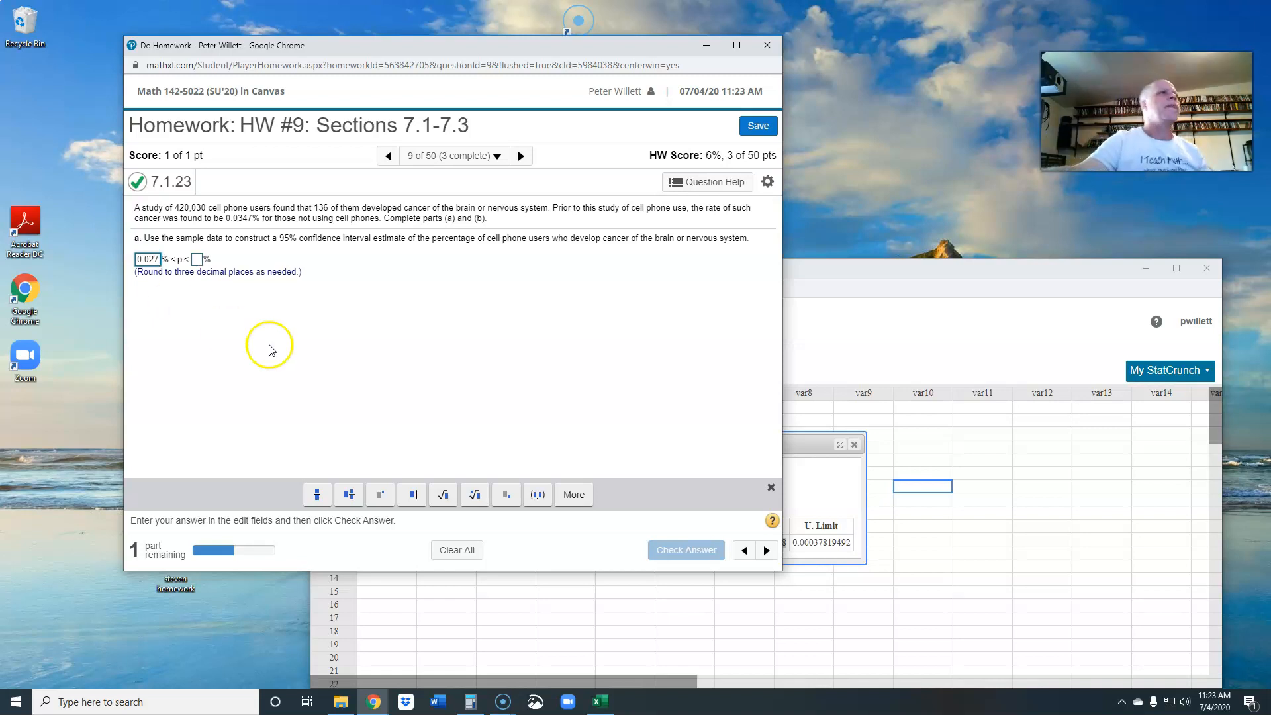
Copy the interval's upper limit into the second answer box and convert it to a percentage rounded to 0.038.
{"action": "left_click", "coordinate": [831, 534]}
{"action": "left_click_drag", "start_coordinate": [793, 542], "coordinate": [850, 539]}
{"action": "key", "text": "ctrl+c"}
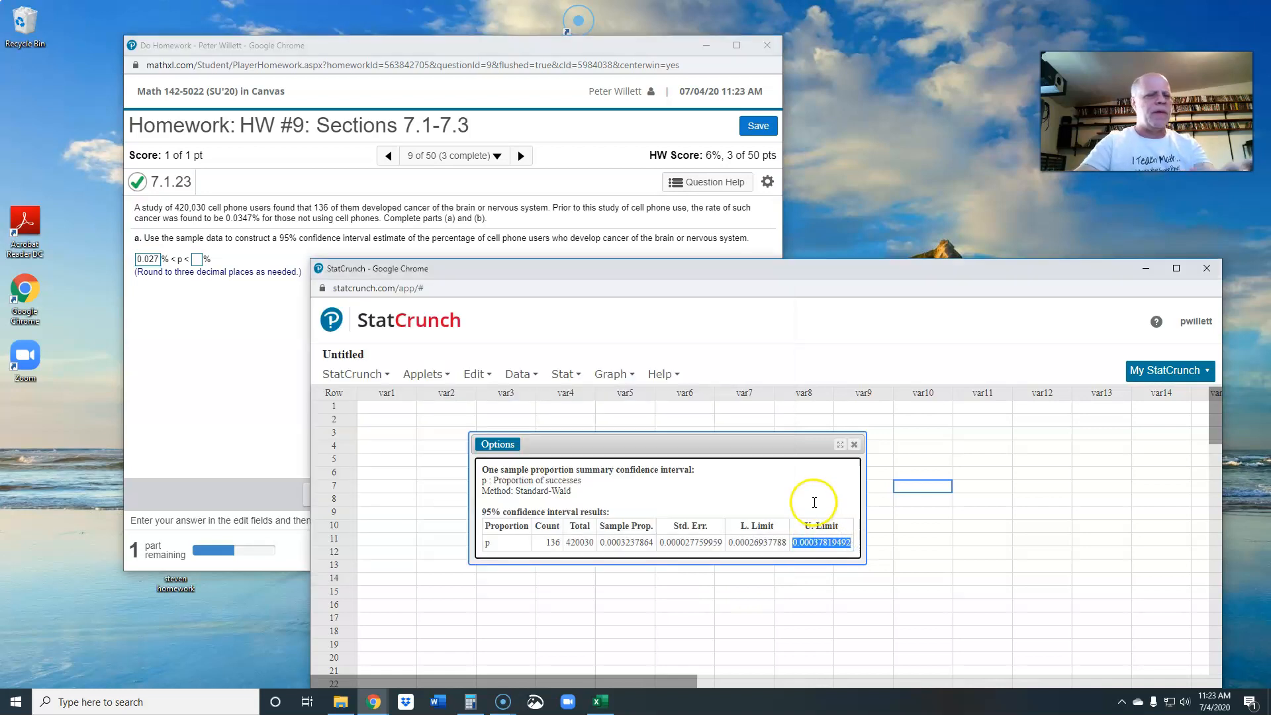
{"action": "left_click", "coordinate": [197, 259]}
{"action": "key", "text": "ctrl+v"}
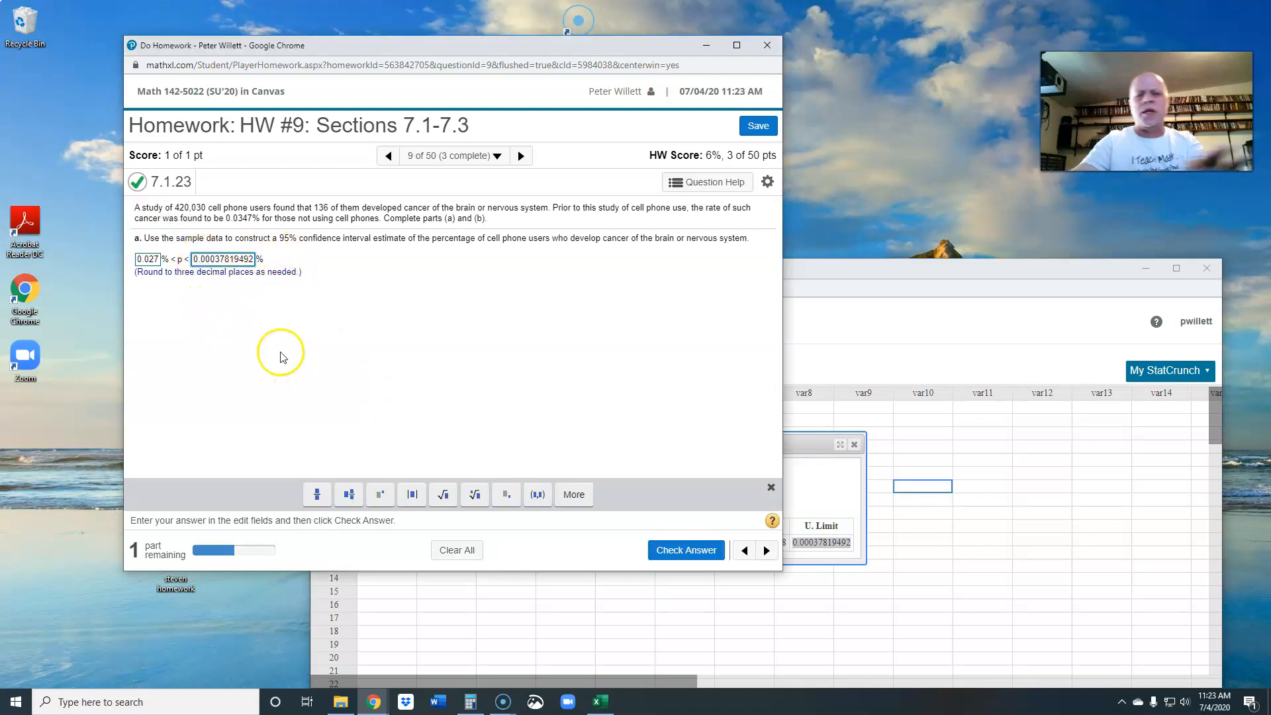
{"action": "key", "text": "BackSpace"}
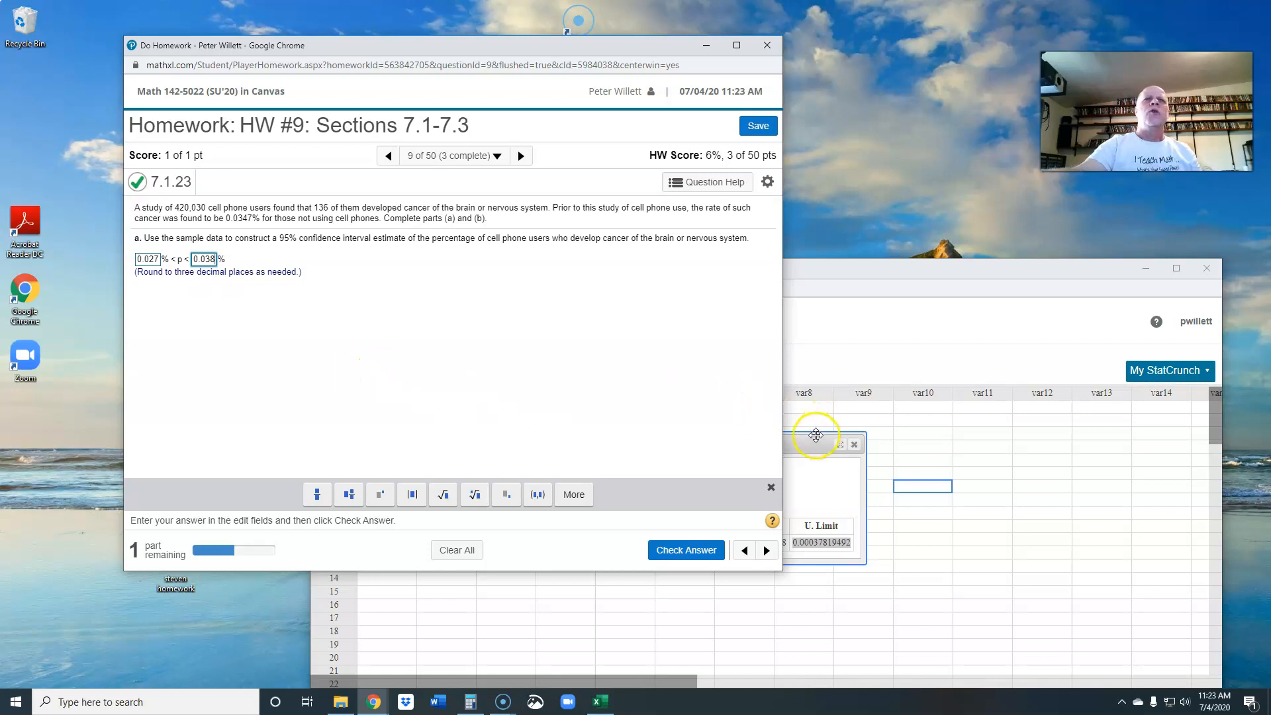
Compare the entered upper limit with the StatCrunch result and submit the part a interval for checking.
{"action": "left_click", "coordinate": [815, 435]}
{"action": "double_click", "coordinate": [832, 541]}
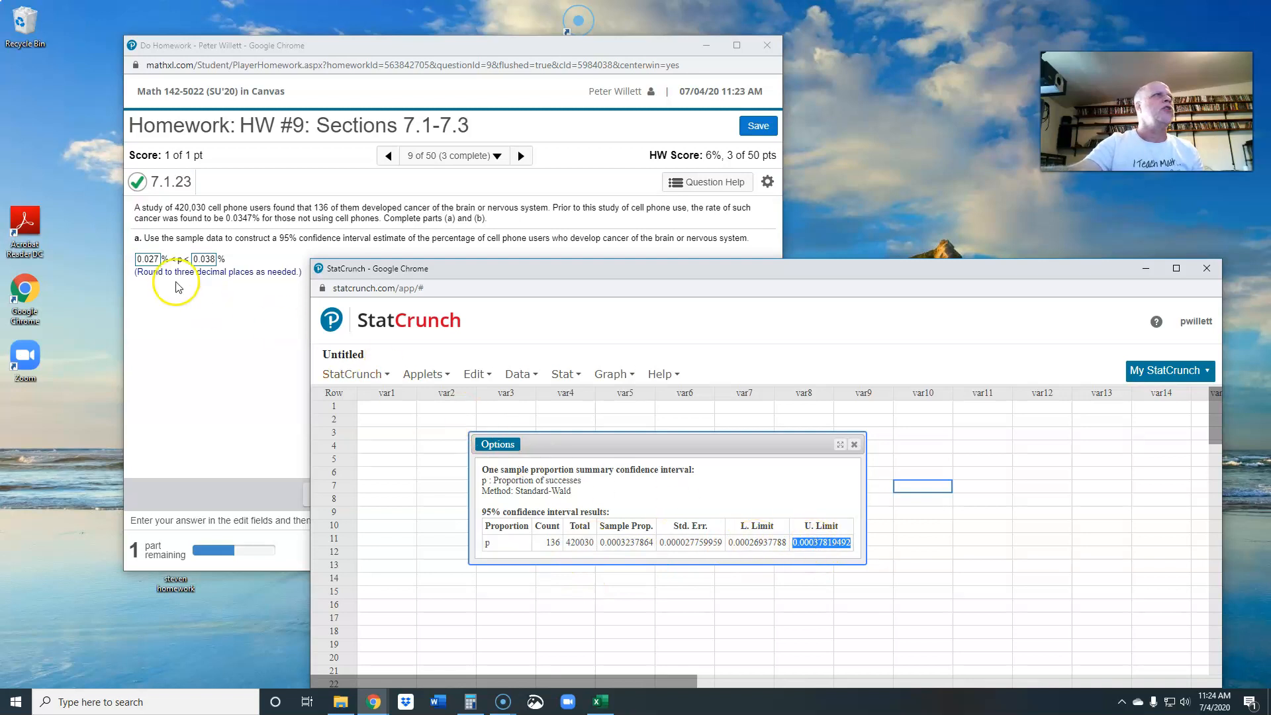
{"action": "left_click", "coordinate": [207, 309]}
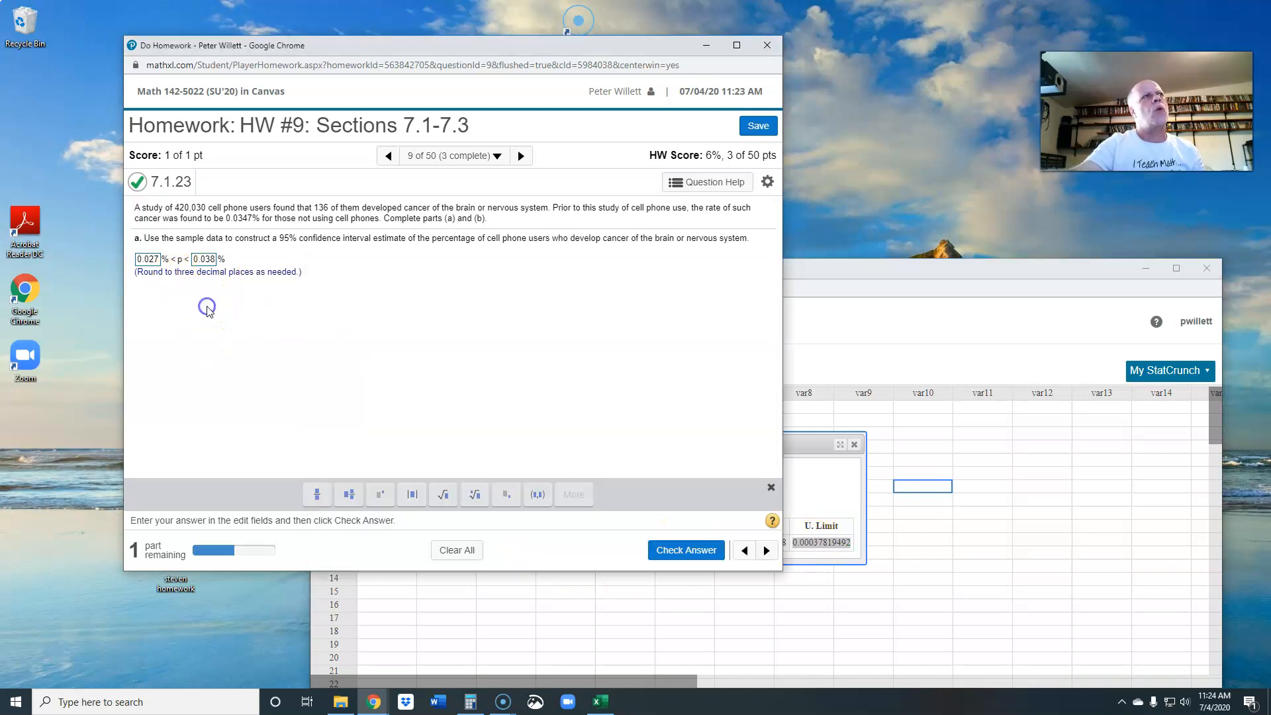
{"action": "left_click", "coordinate": [681, 552]}
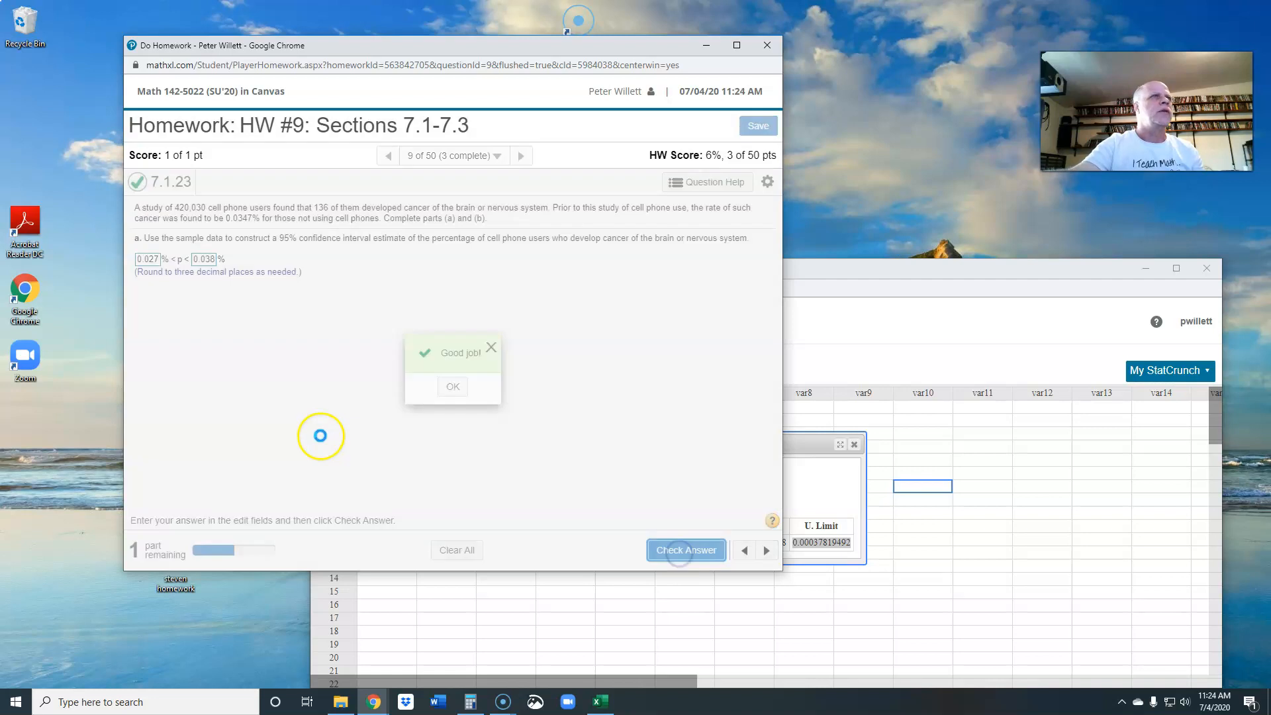